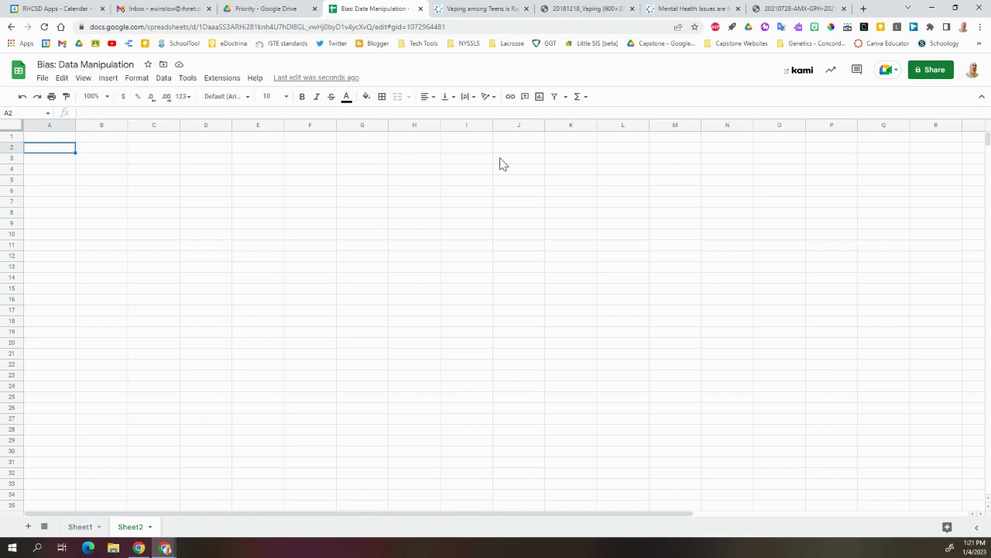
Step: Review the vaping-by-grade chart and the mental health infographic images
click(576, 11)
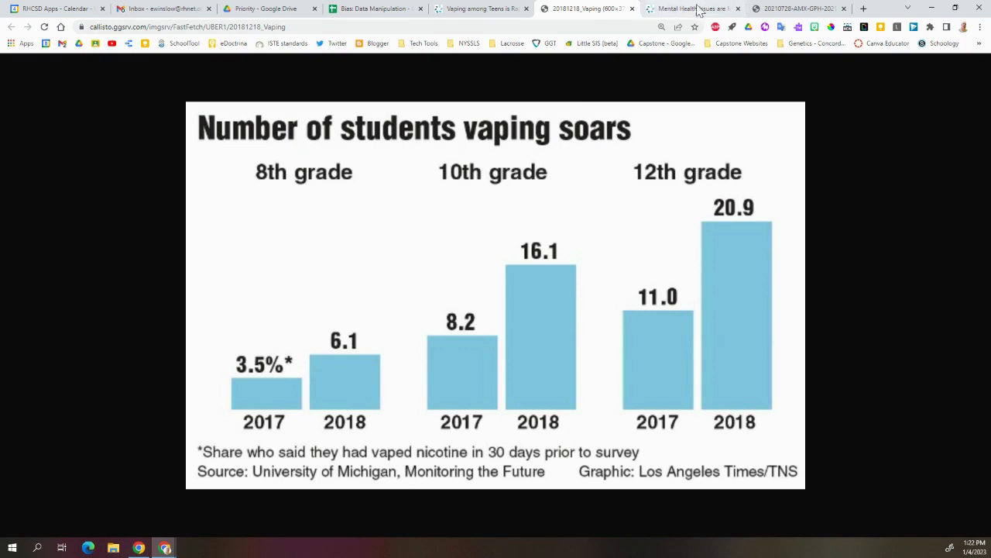
click(812, 9)
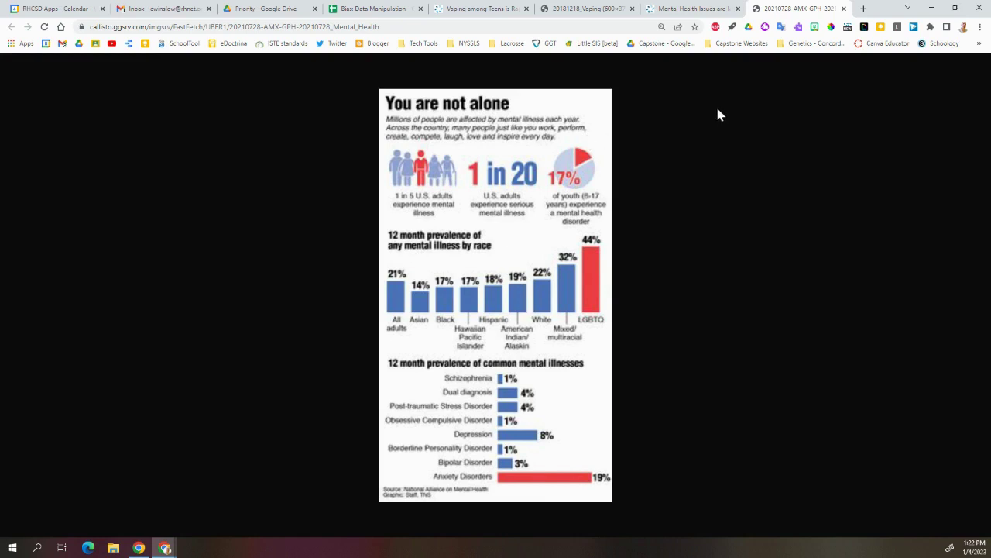
click(598, 12)
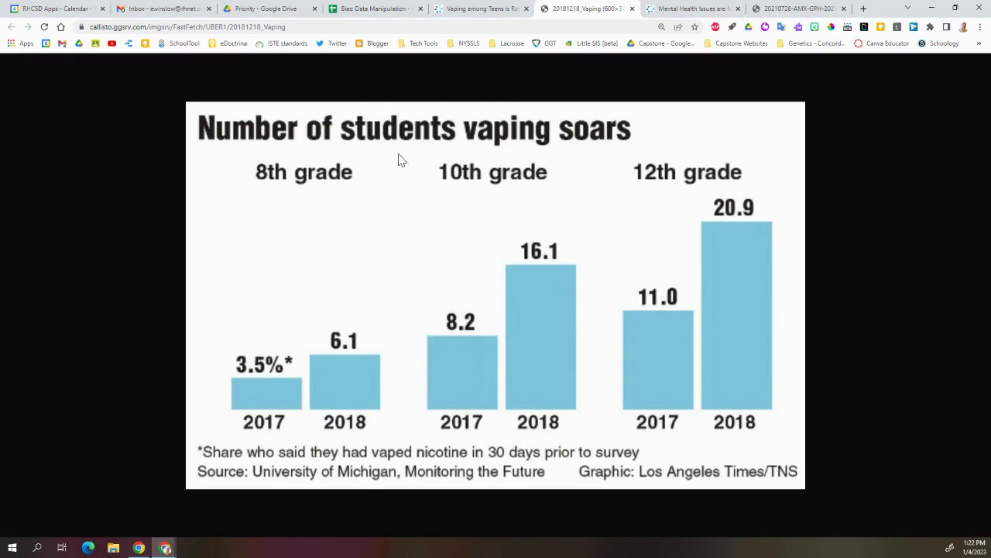
click(377, 11)
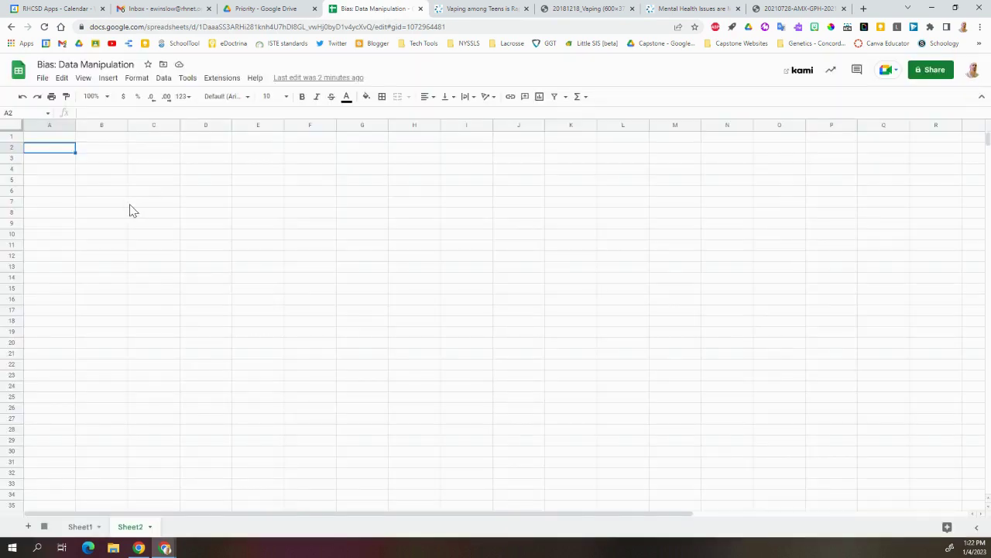
Step: Enter headers '10th Graders Vaping' in B2 and '12th Graders Vaping' in C2
click(87, 154)
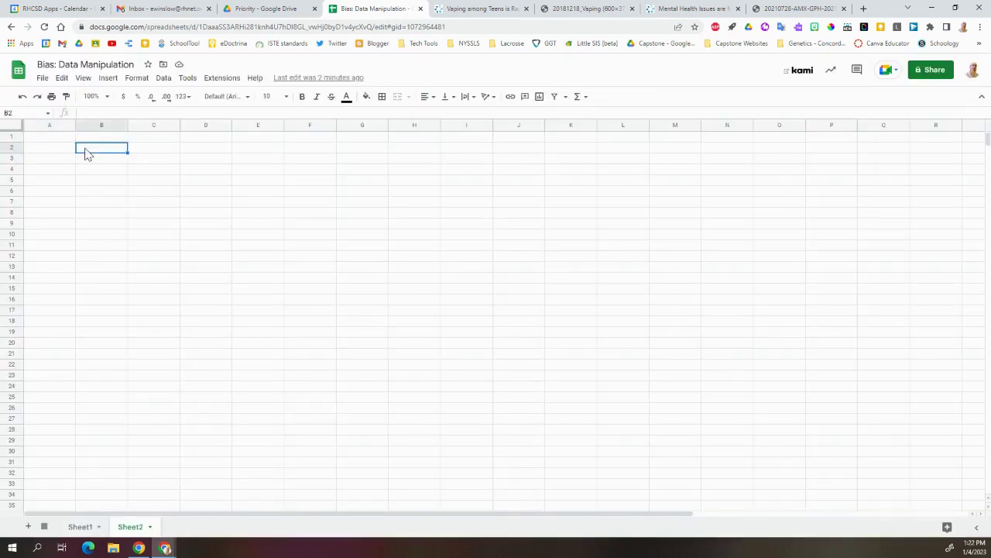
text(10th Graders Vaping)
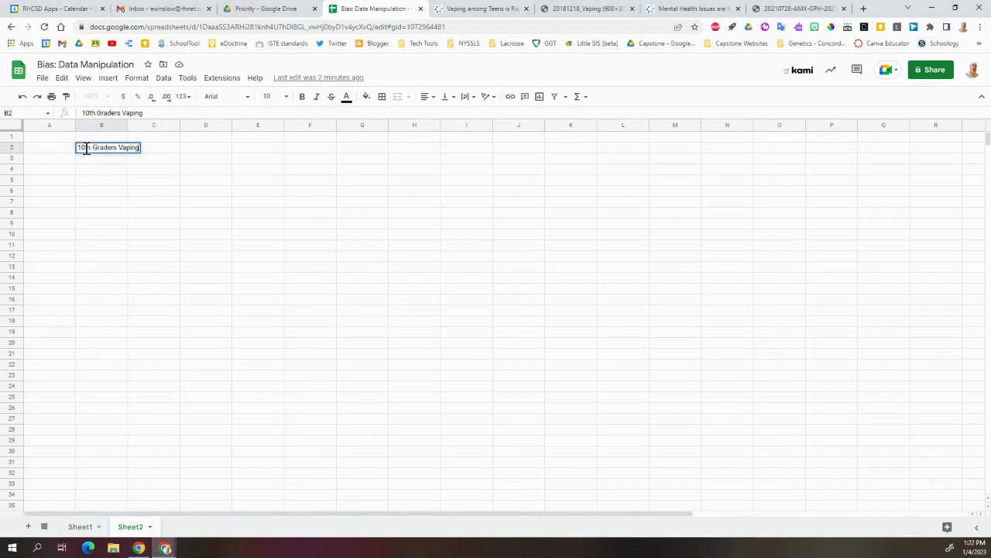
key(Tab)
text(12th )
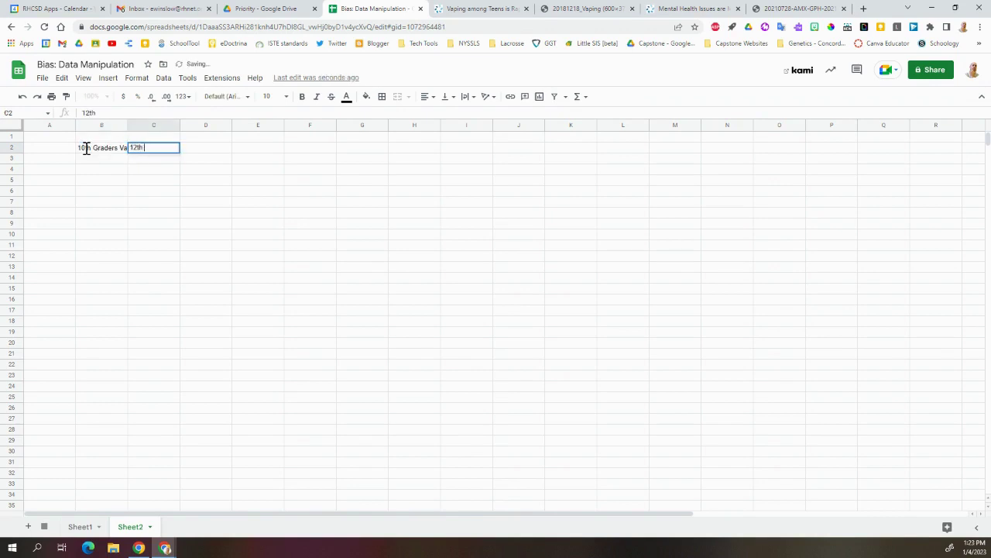
text(Graders)
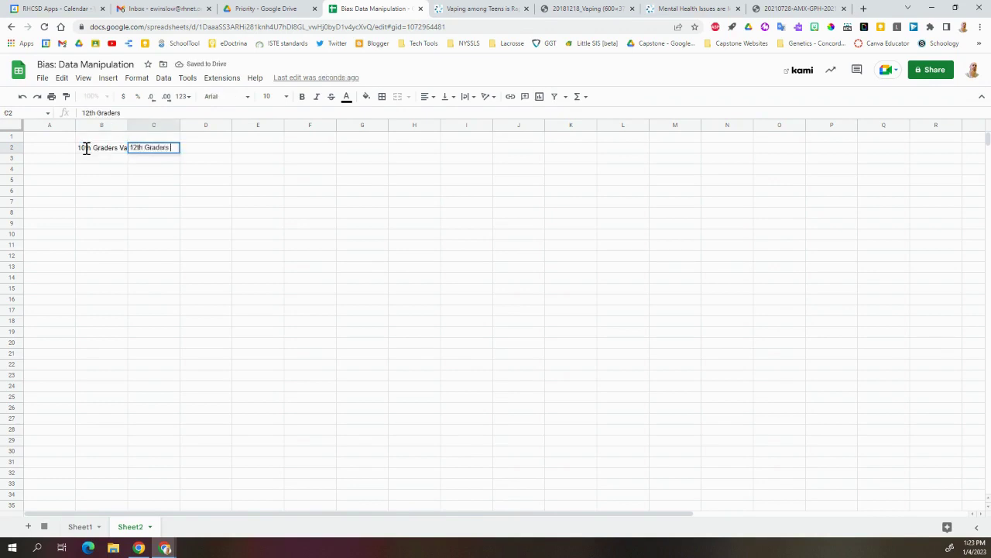
text( Vaping)
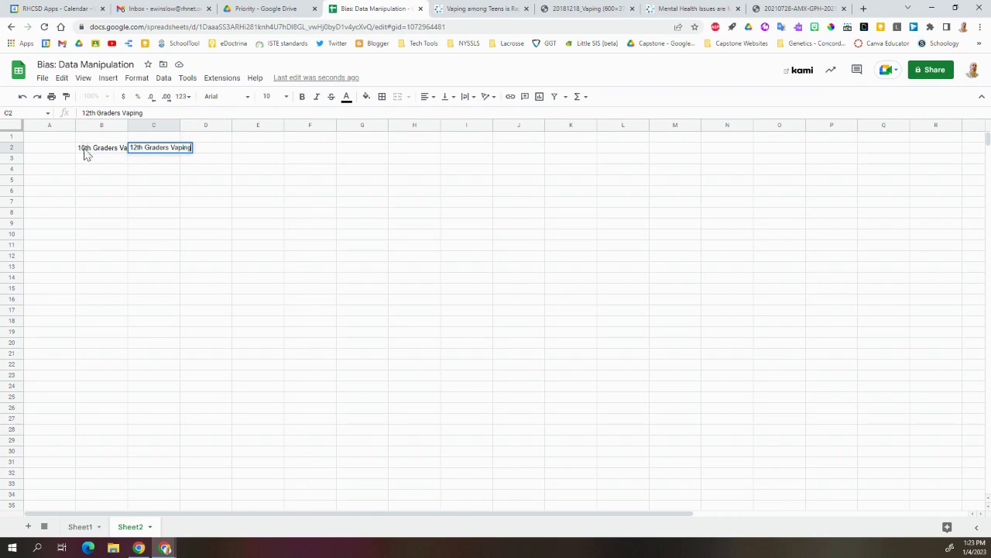
click(85, 160)
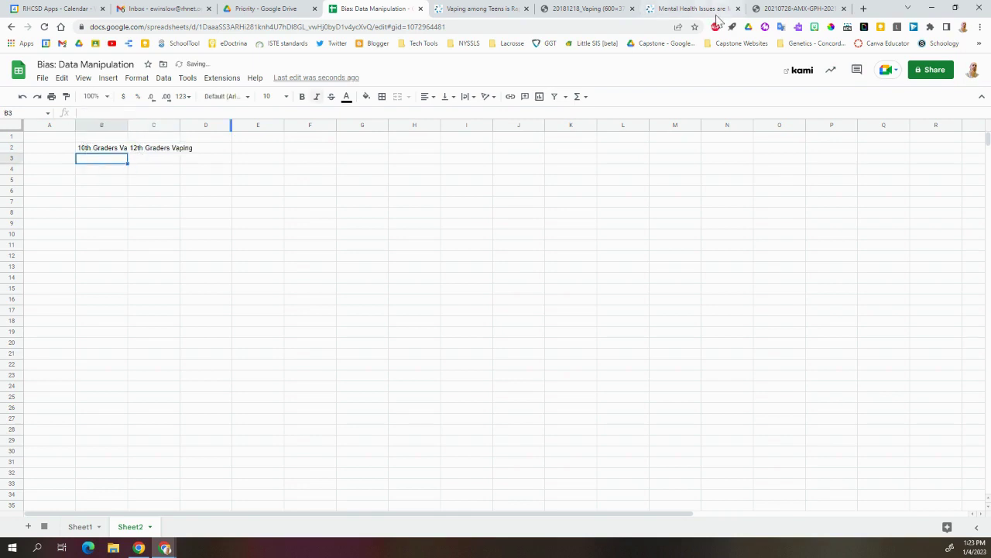
Step: Enter 16.1 in B3 and 20.9 in C3, checking the figures against the images
click(587, 9)
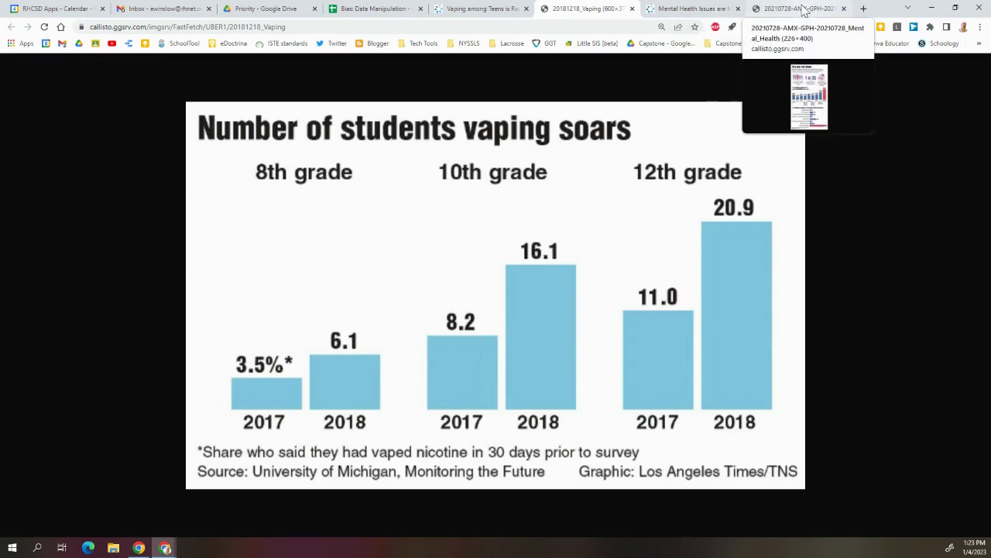
click(801, 9)
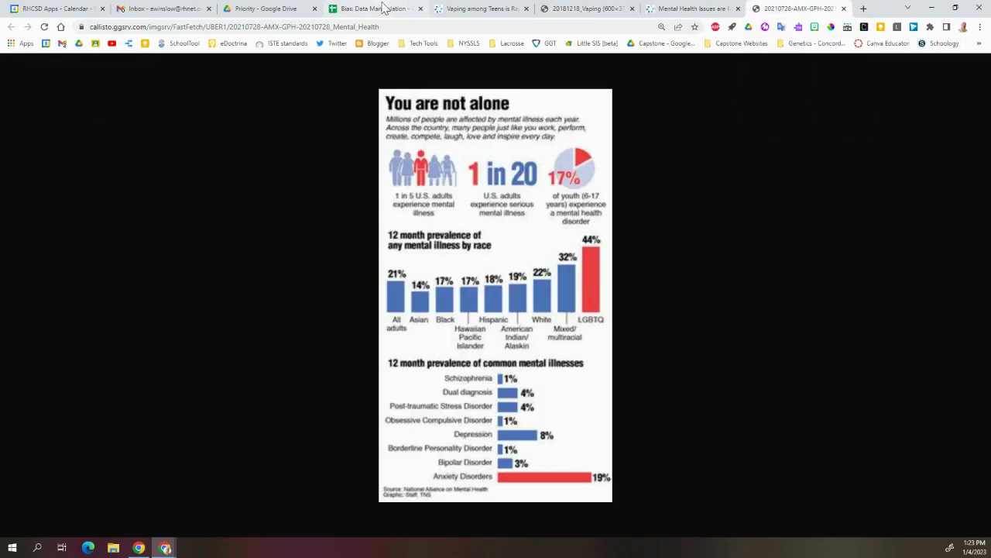
click(383, 8)
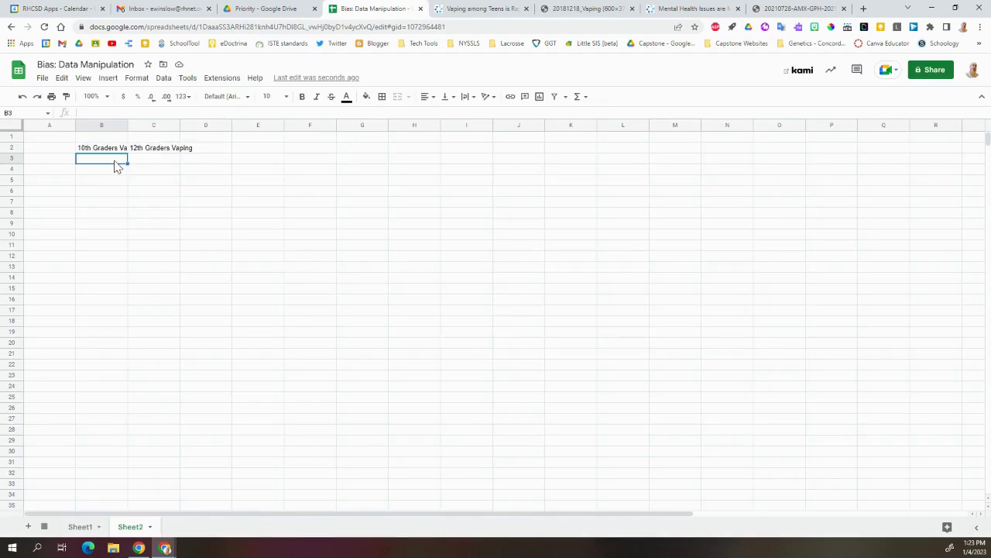
text(16.1)
key(Tab)
text(20)
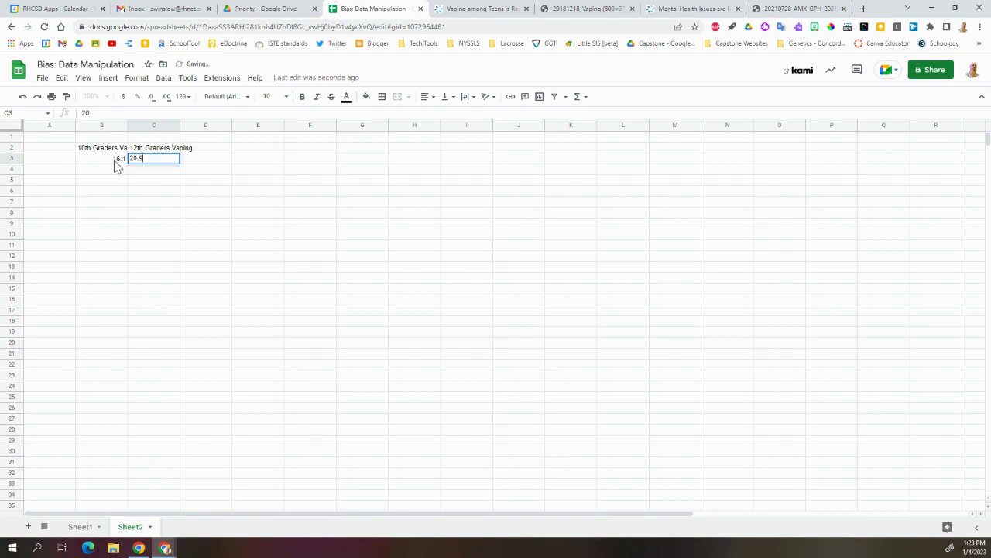
click(191, 160)
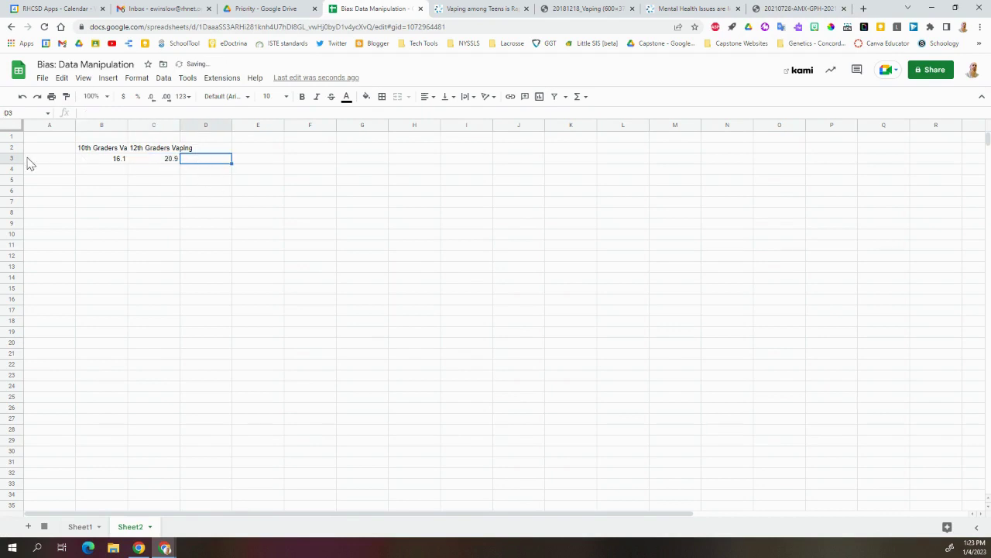
click(211, 152)
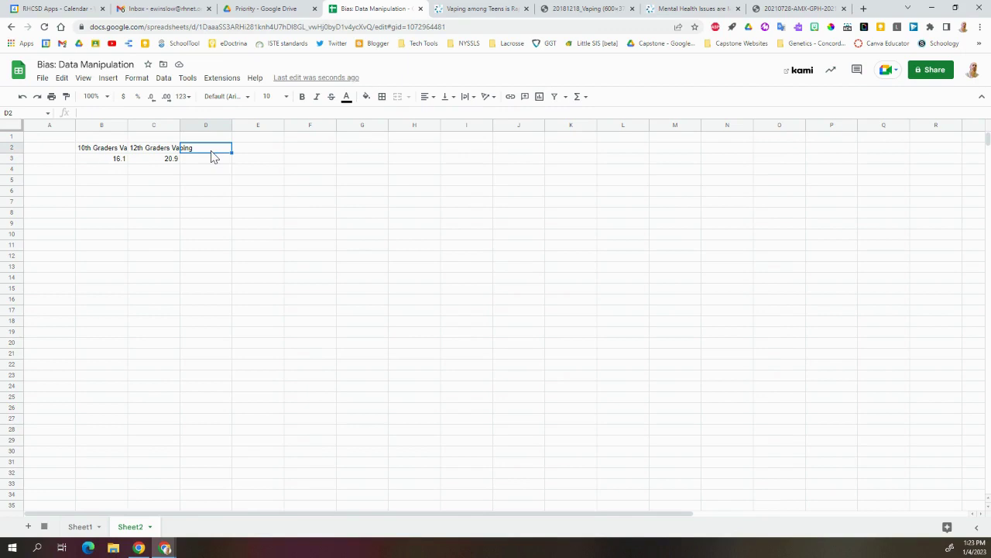
click(805, 7)
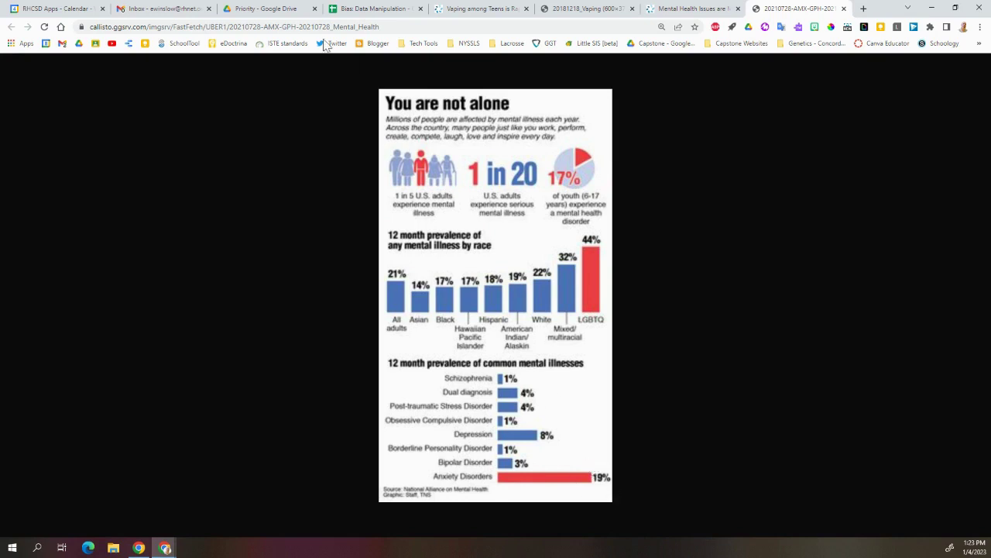
click(353, 9)
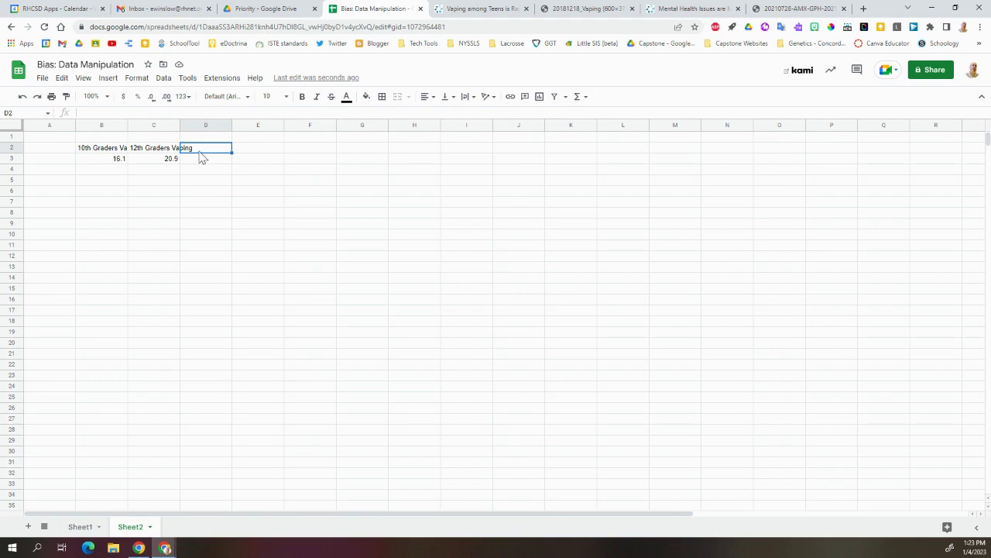
Step: Add the header 'Anxiety Disorders' in D2 with 19 beneath it
text(Anxiety Diso)
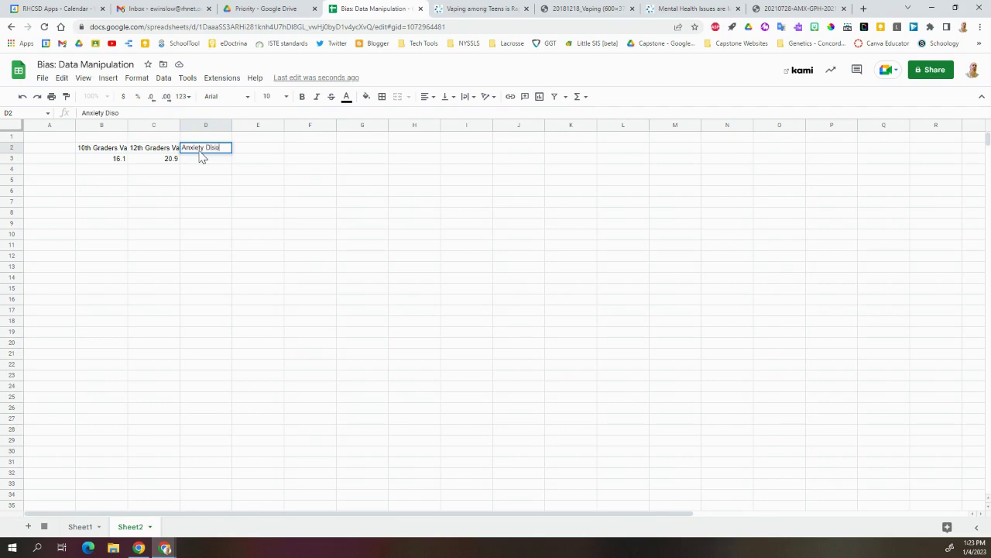
text(ders)
key(Return)
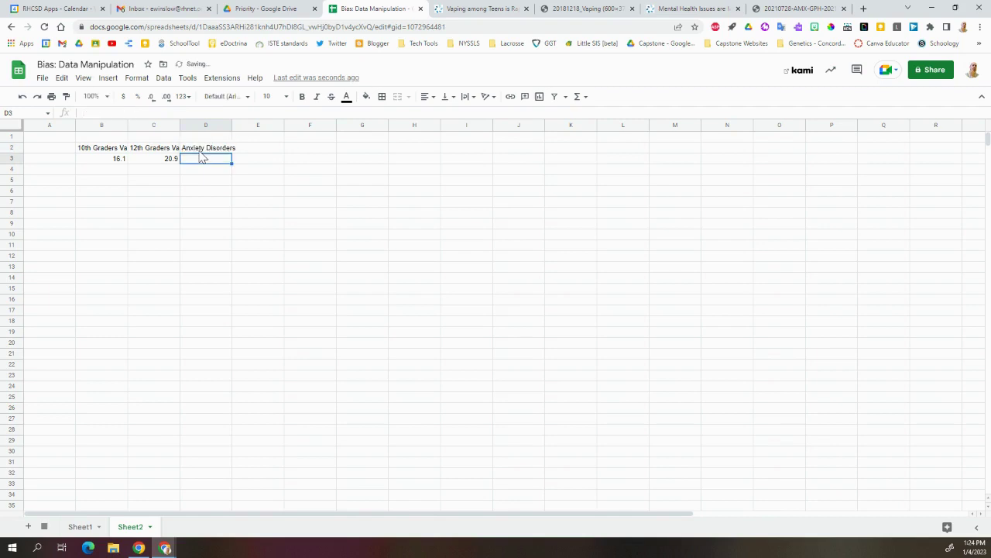
text(19)
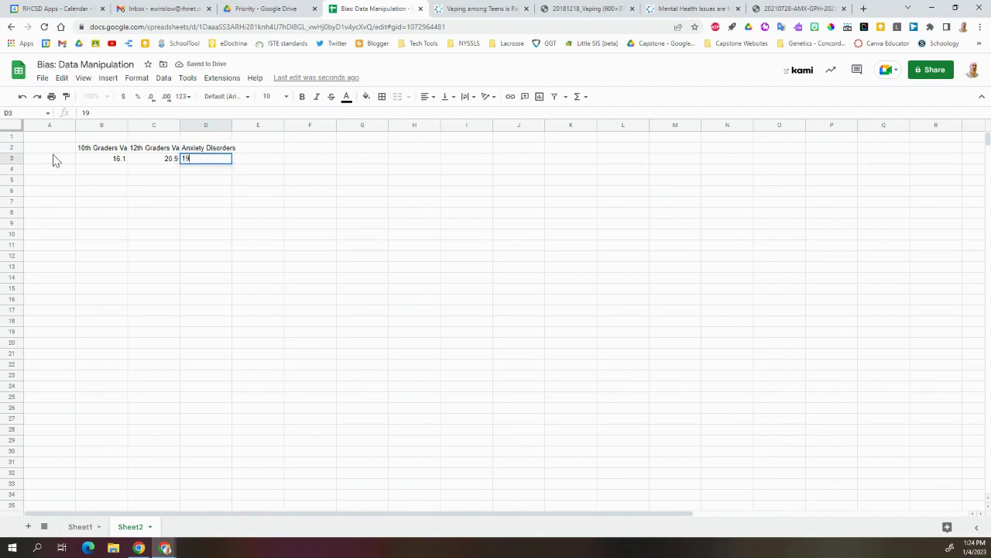
Step: Label row 3 as People in cell A3
click(45, 163)
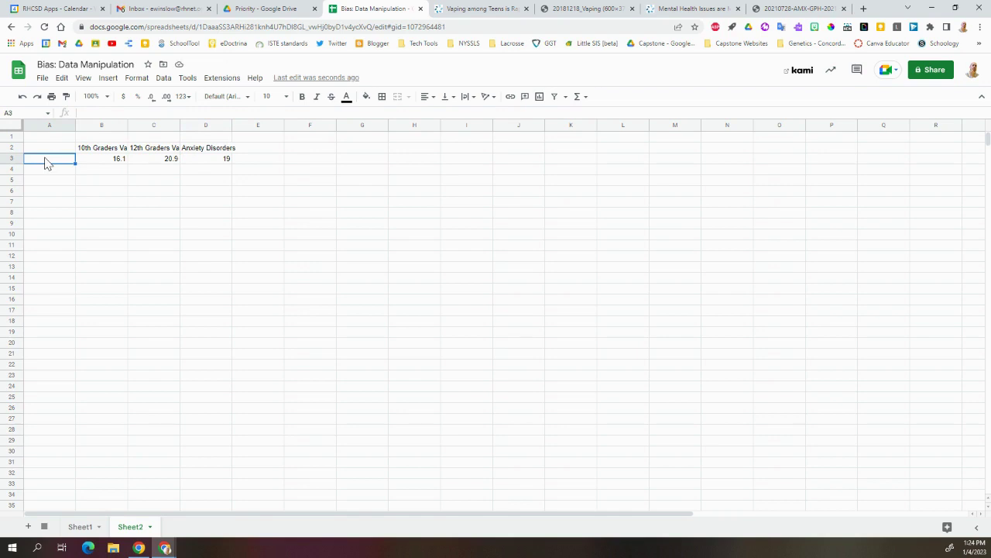
text(Po)
text(ople)
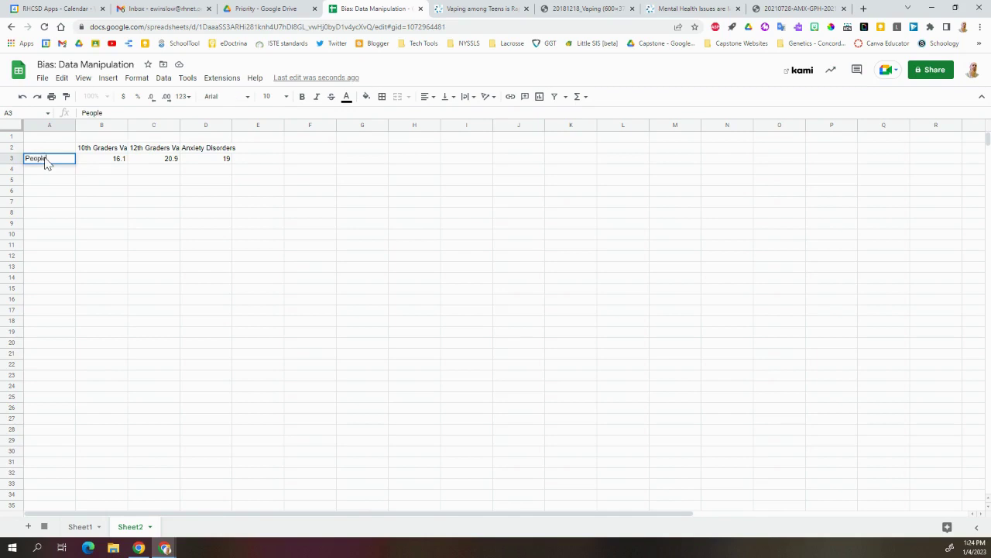
click(99, 199)
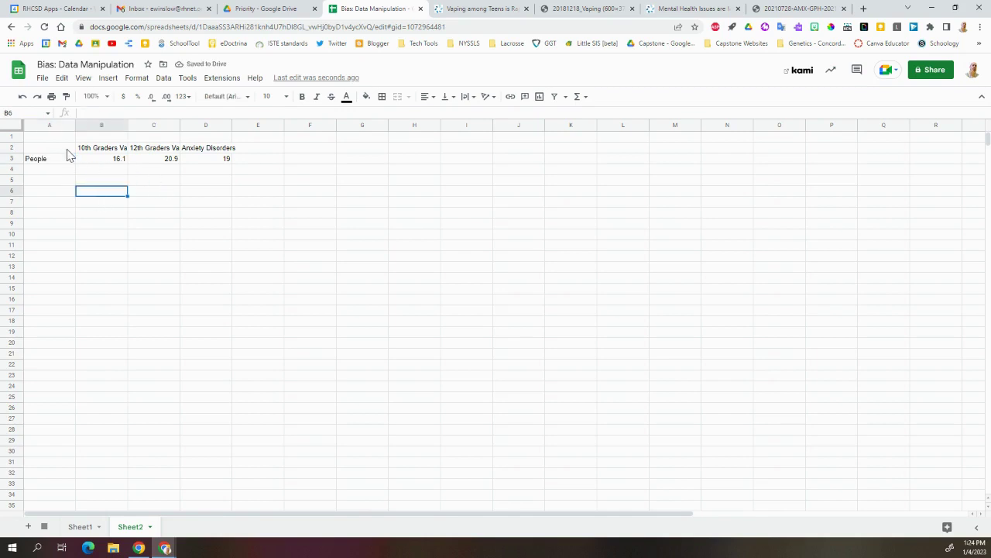
Step: Insert a column chart from A2:D3 with each category as its own coloured series
drag(60, 149, 202, 162)
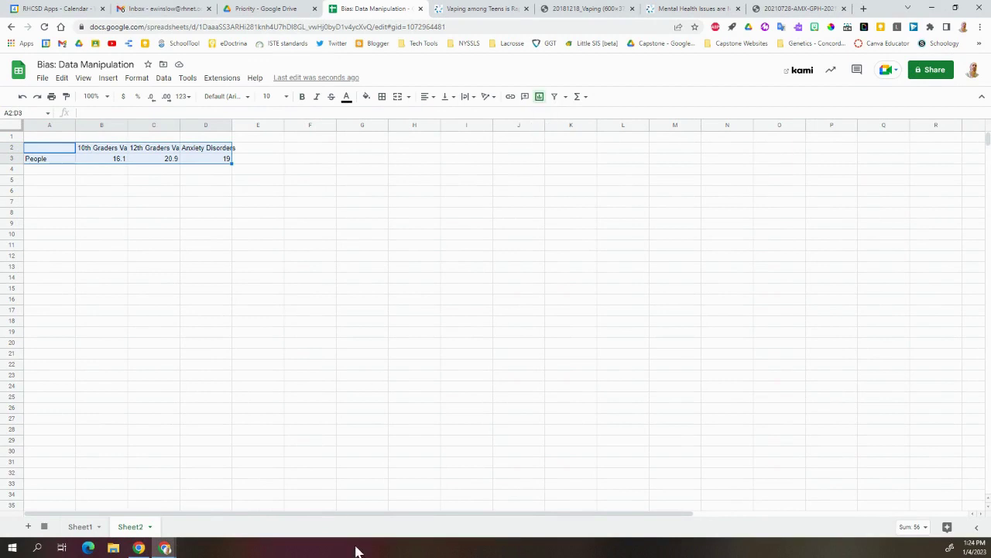
click(539, 96)
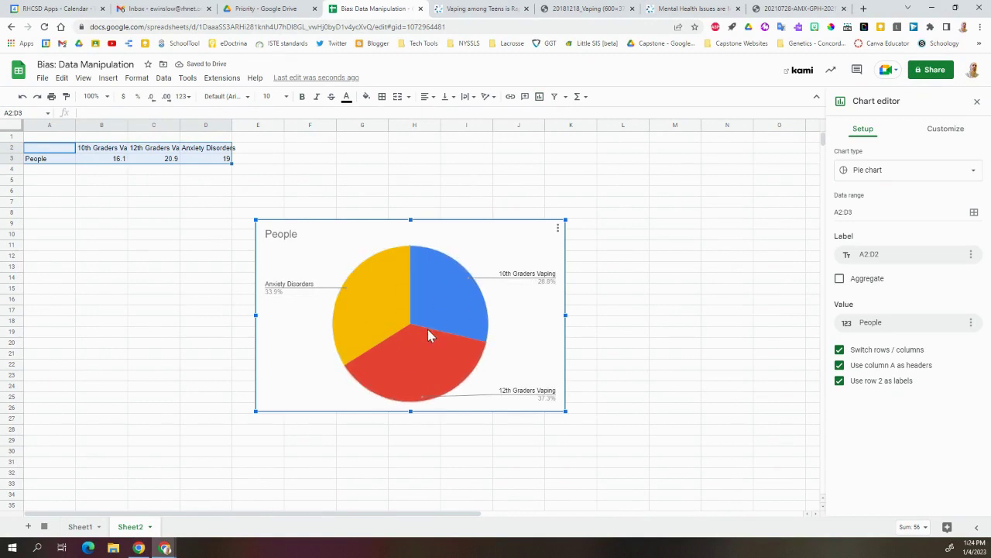
click(888, 176)
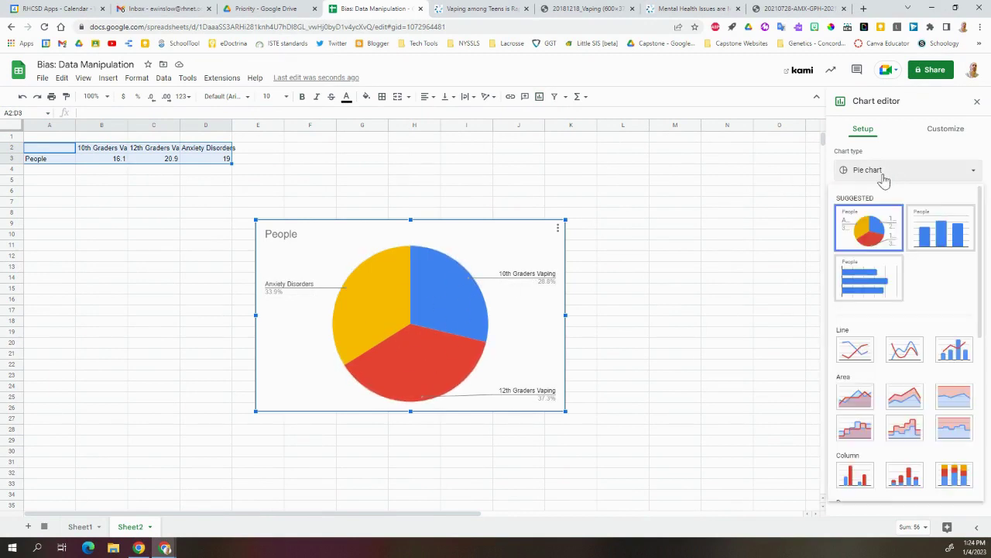
click(937, 242)
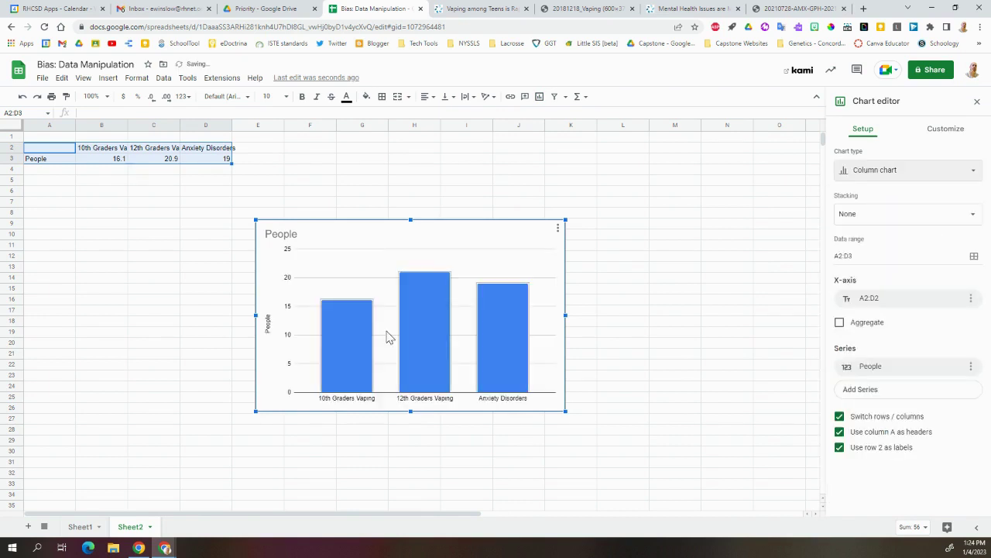
click(840, 417)
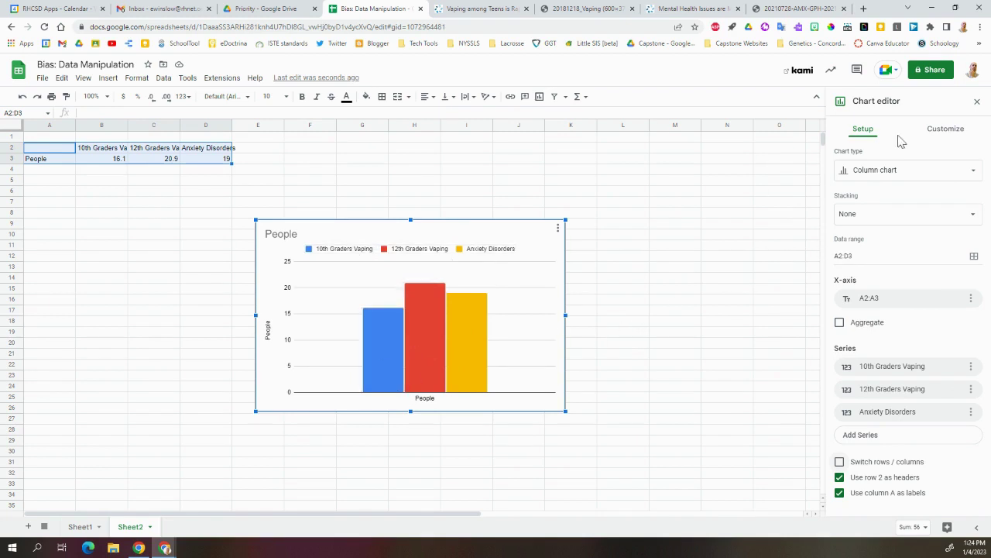
click(943, 132)
click(846, 159)
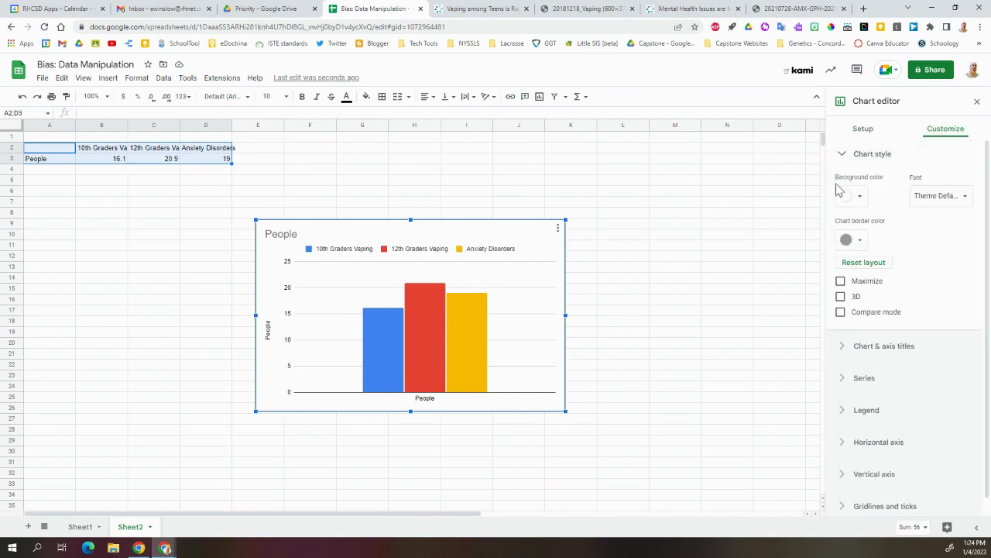
Step: Make the chart 3D and change its title from People to 'Vaping & Anxiety'
click(841, 297)
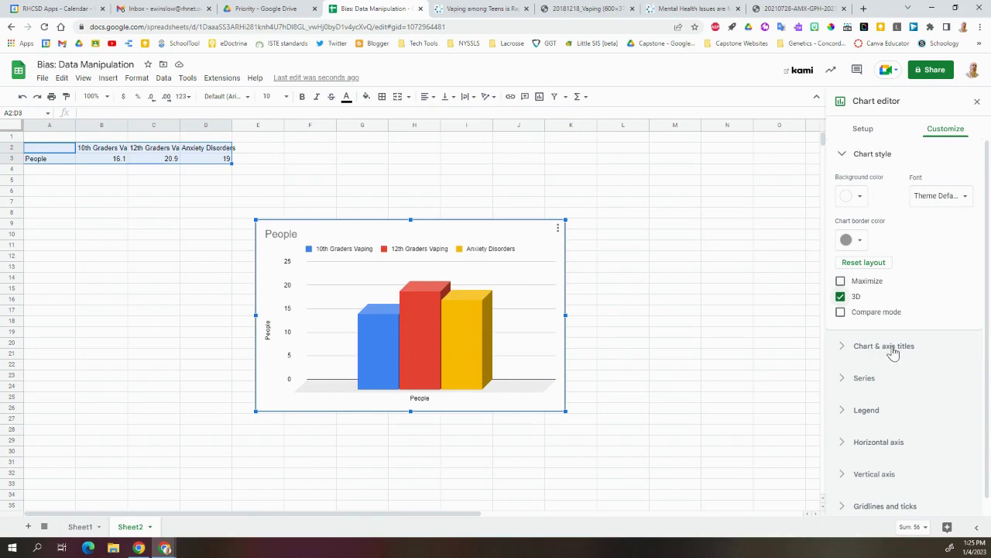
click(859, 352)
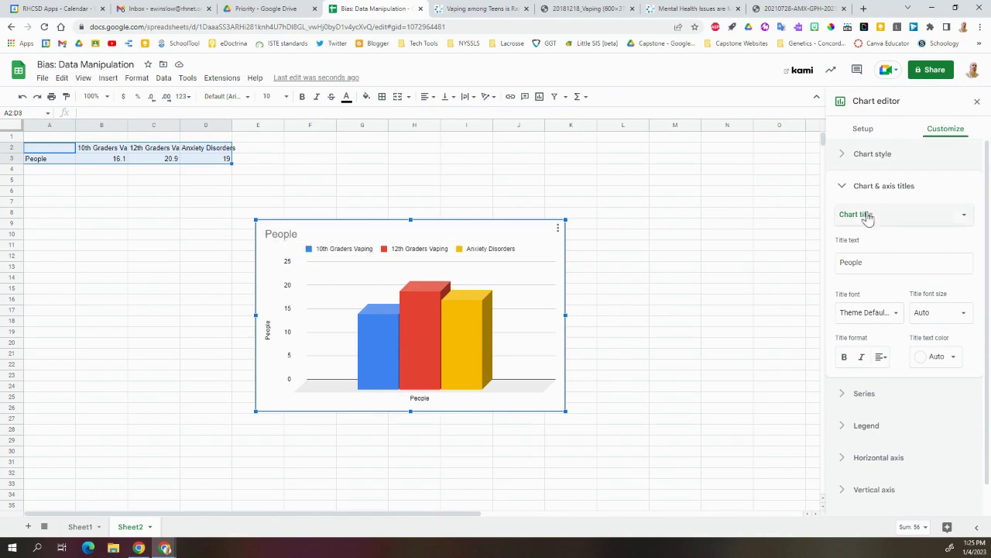
click(871, 263)
drag(875, 263, 833, 267)
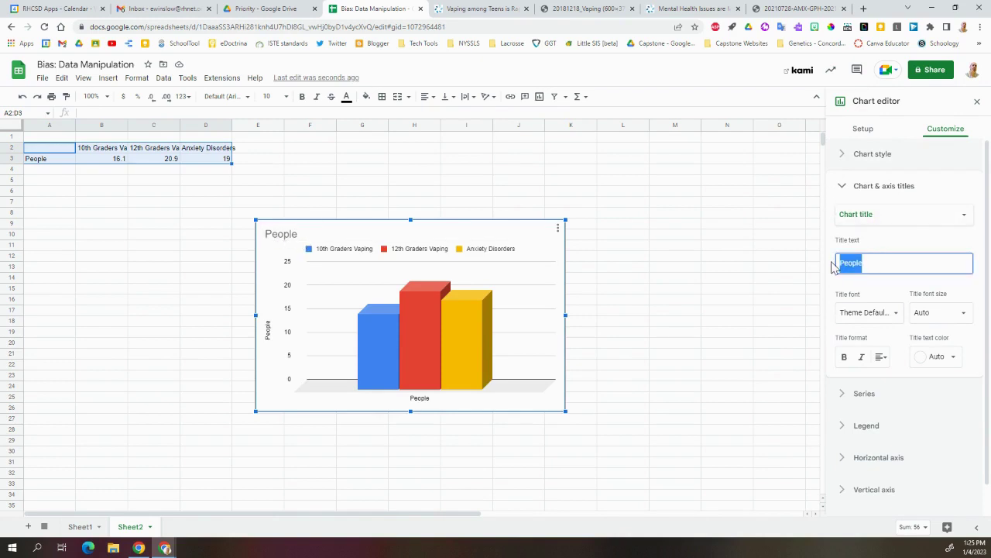
text(Vaping & An)
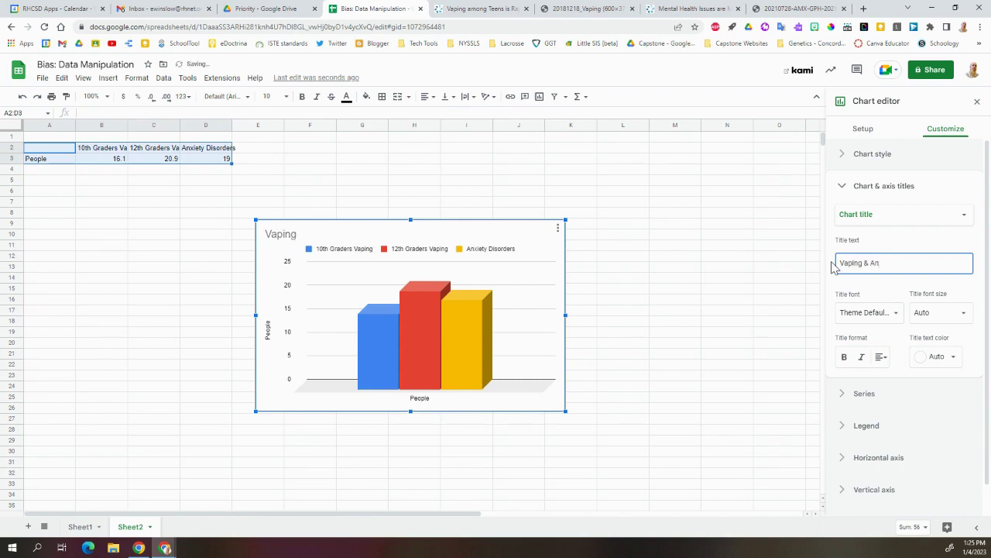
text(xiety)
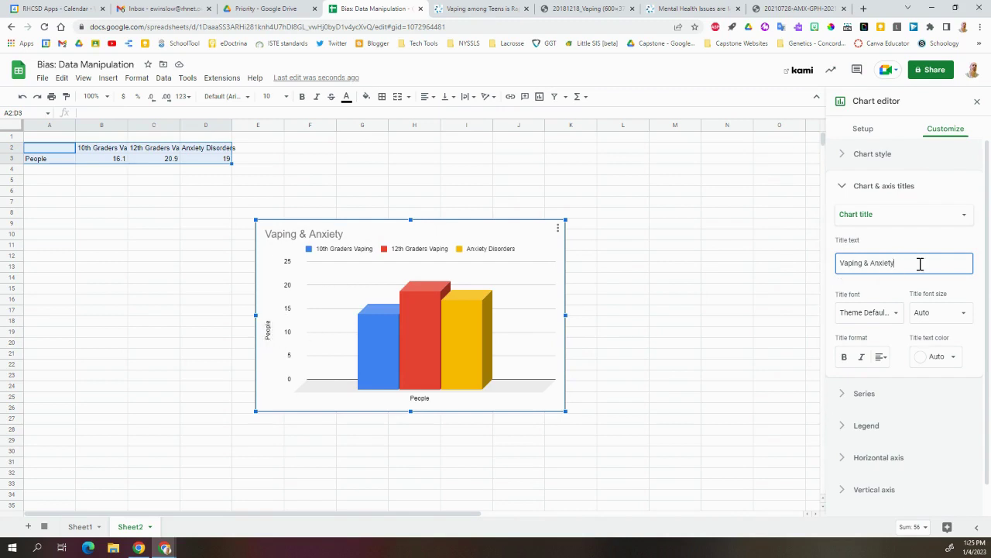
Step: Replace the vertical axis title People with 'Percentage'
click(908, 219)
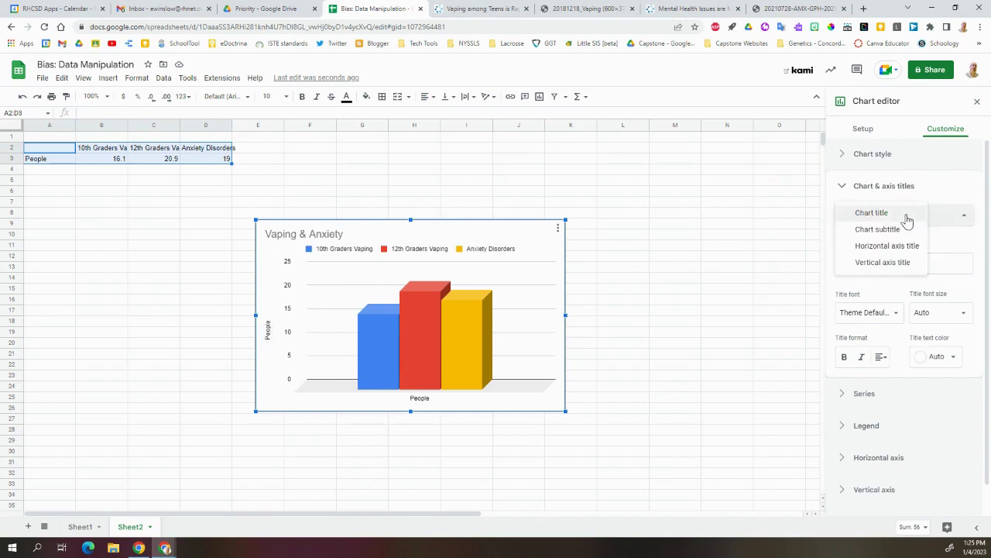
click(881, 264)
drag(863, 256, 842, 260)
key(BackSpace)
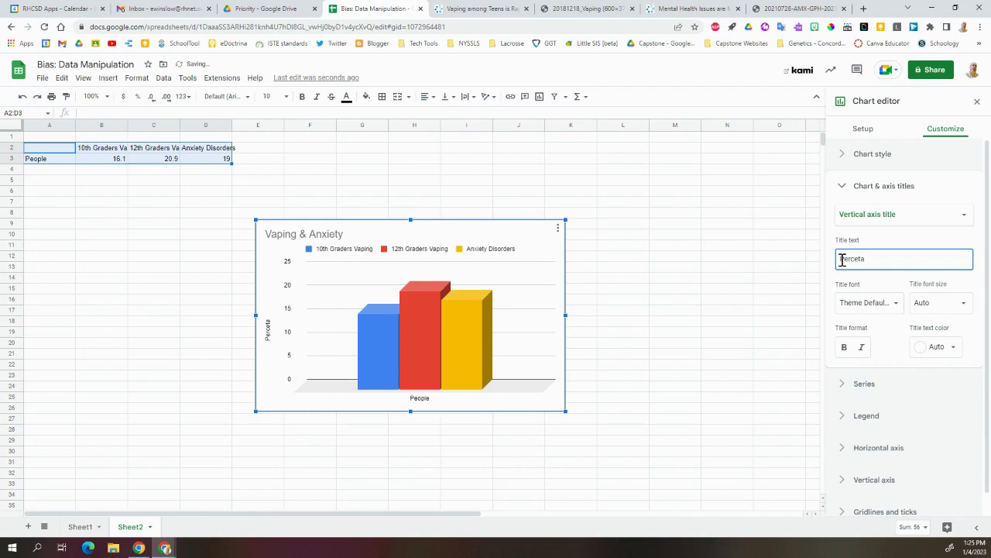
text(Percentage)
click(786, 252)
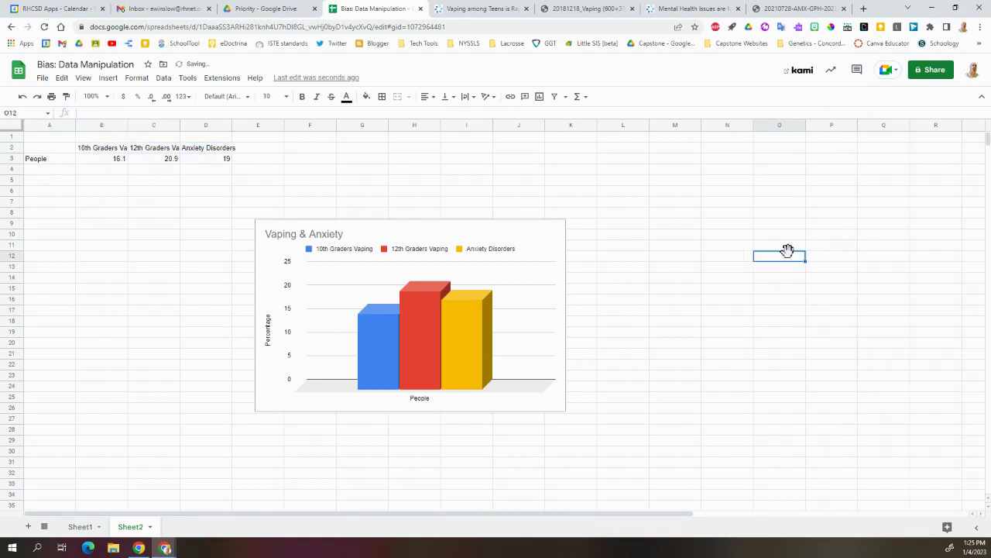
Step: Select the Vaping & Anxiety chart and bring up its chart editor
click(525, 264)
click(557, 227)
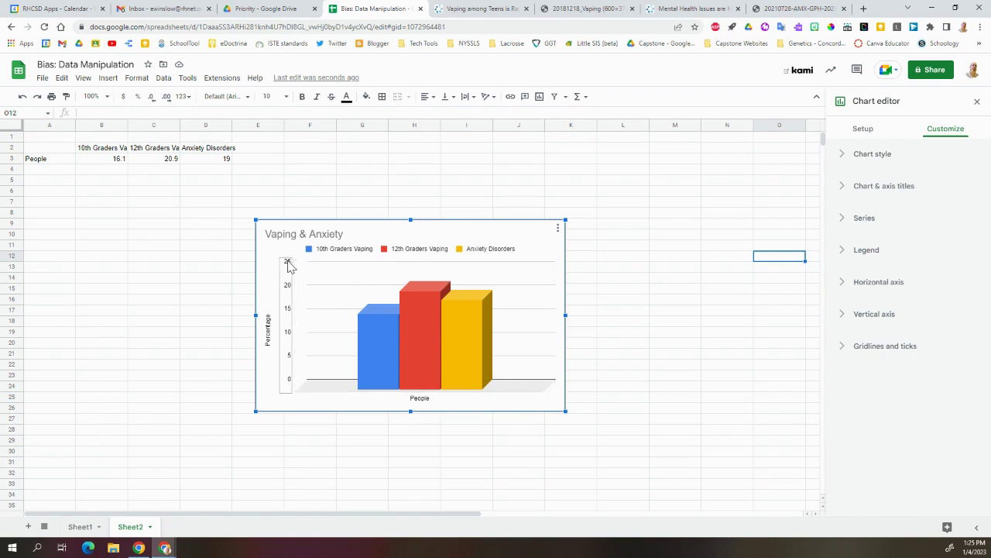
click(865, 319)
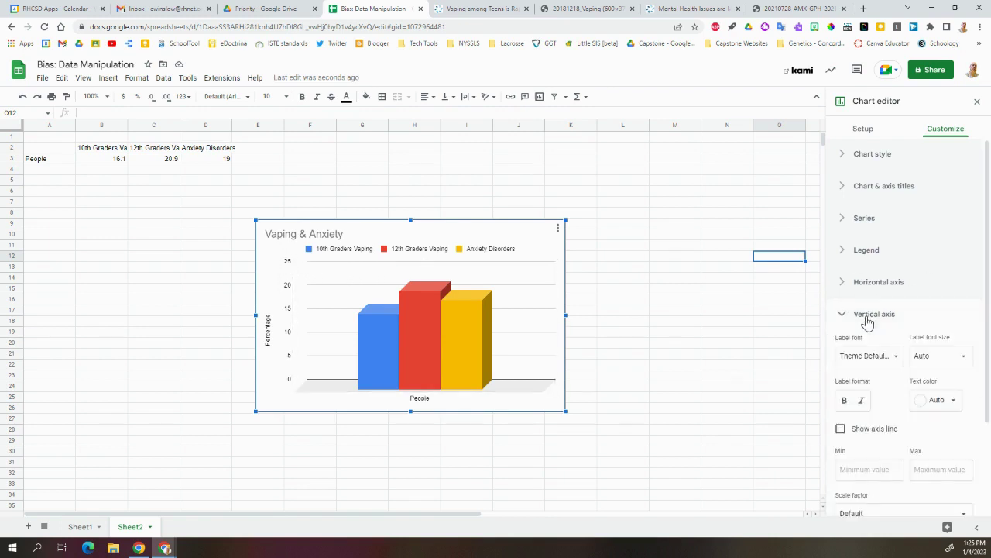
click(932, 418)
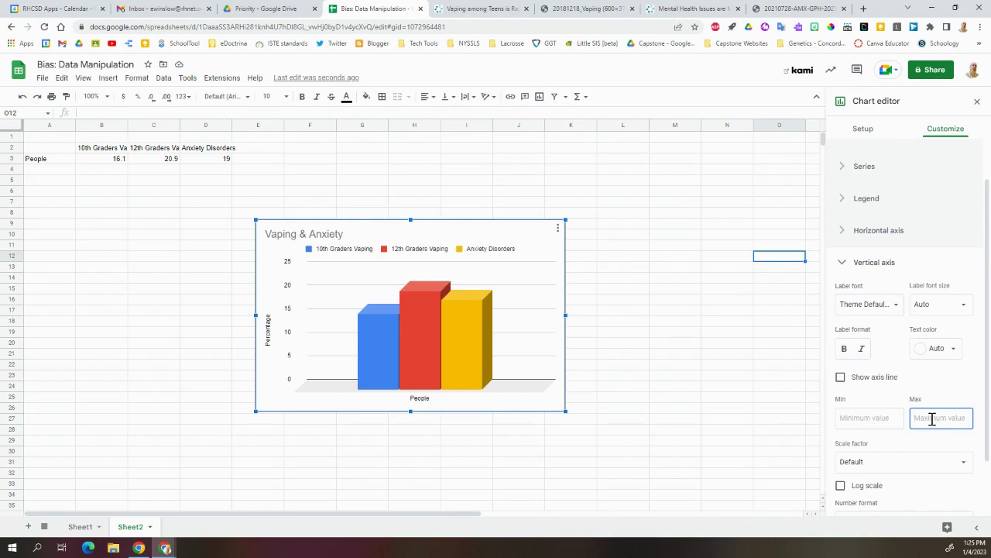
text(21)
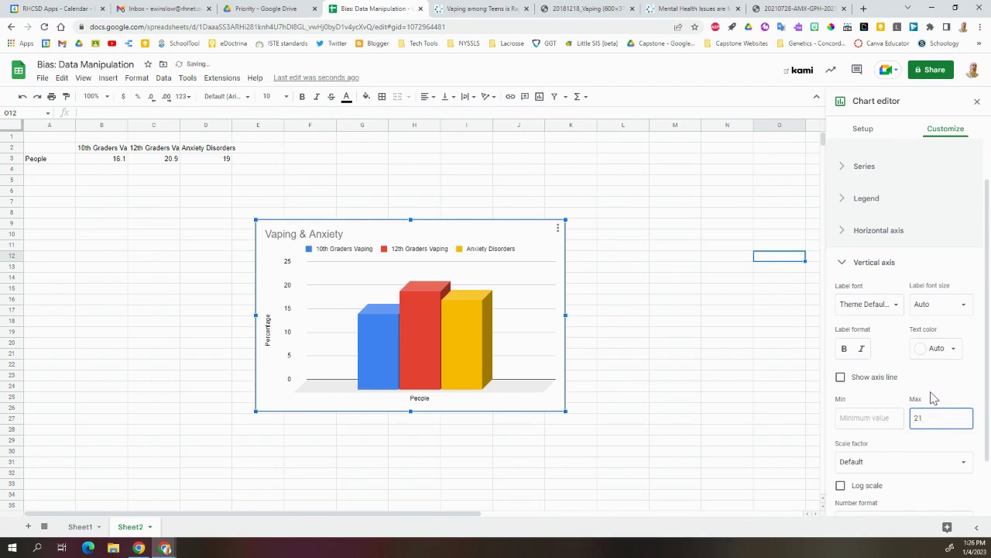
click(933, 397)
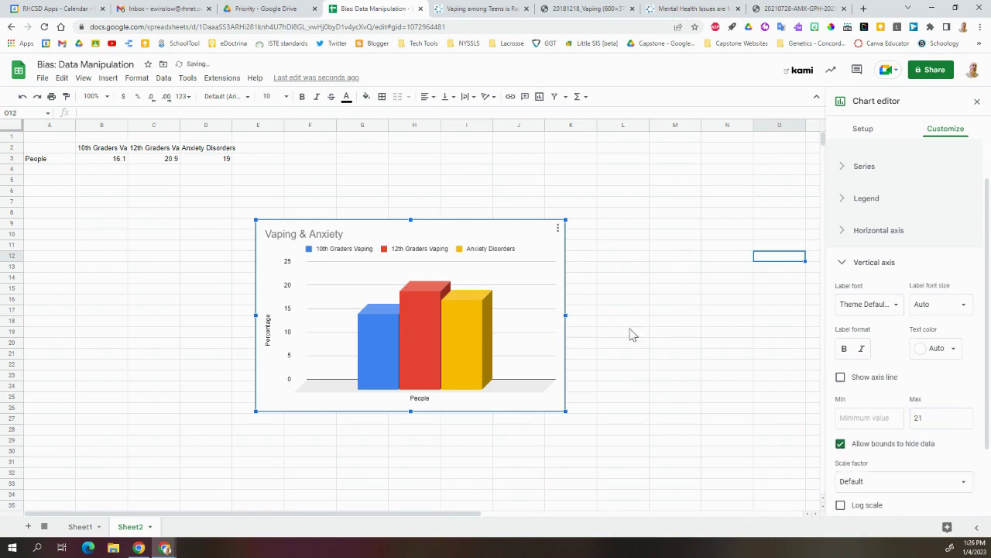
double_click(916, 418)
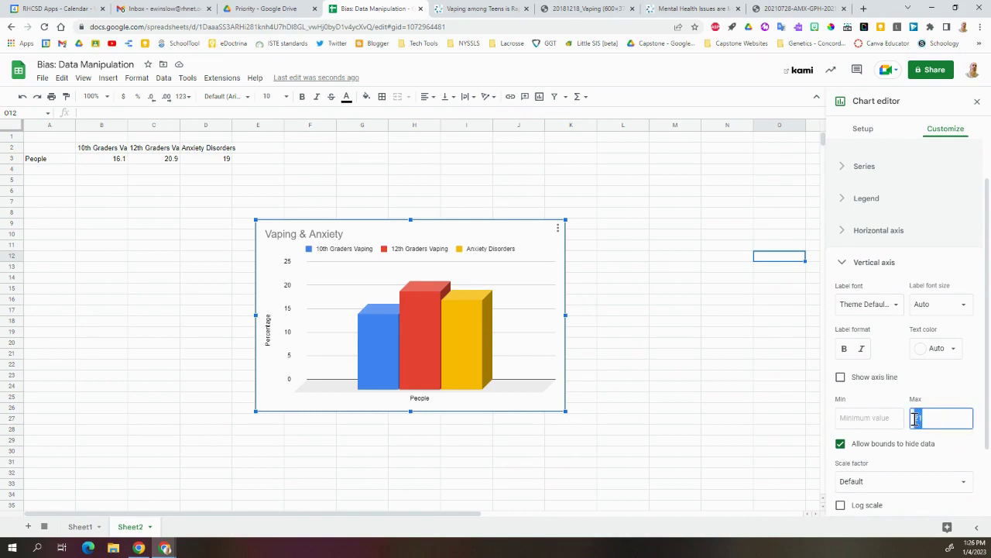
click(935, 392)
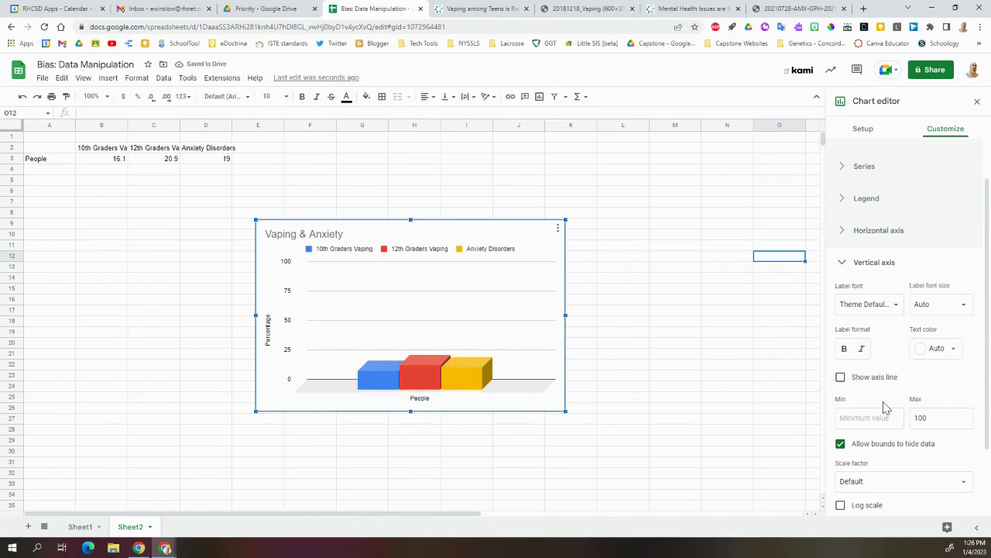
double_click(917, 418)
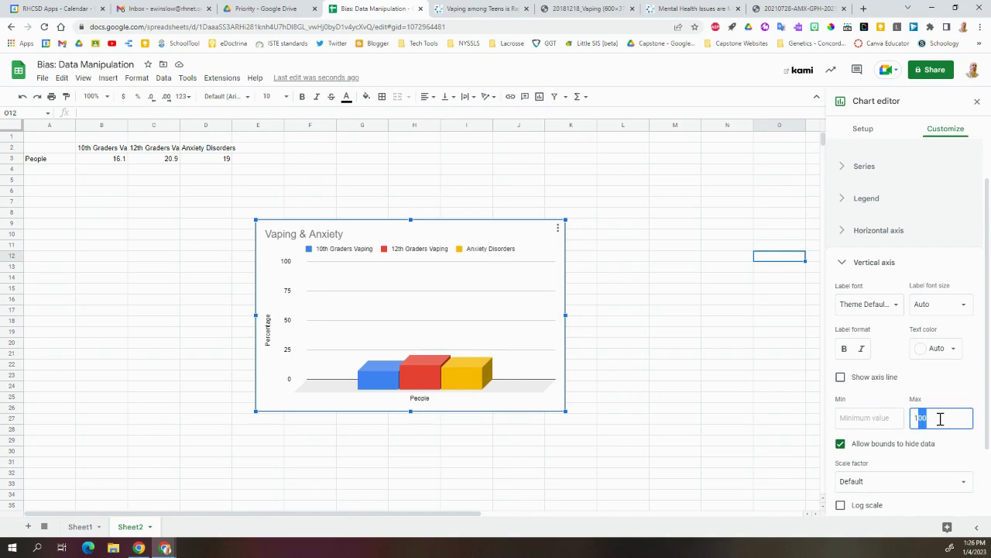
key(BackSpace)
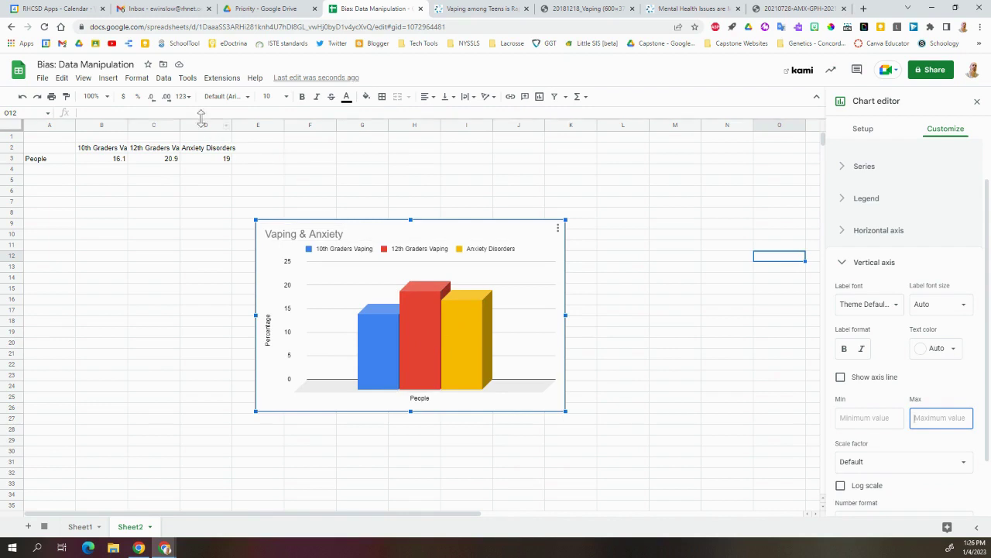
Step: Move the Anxiety Disorders column into column C, undoing the extra move back
click(199, 125)
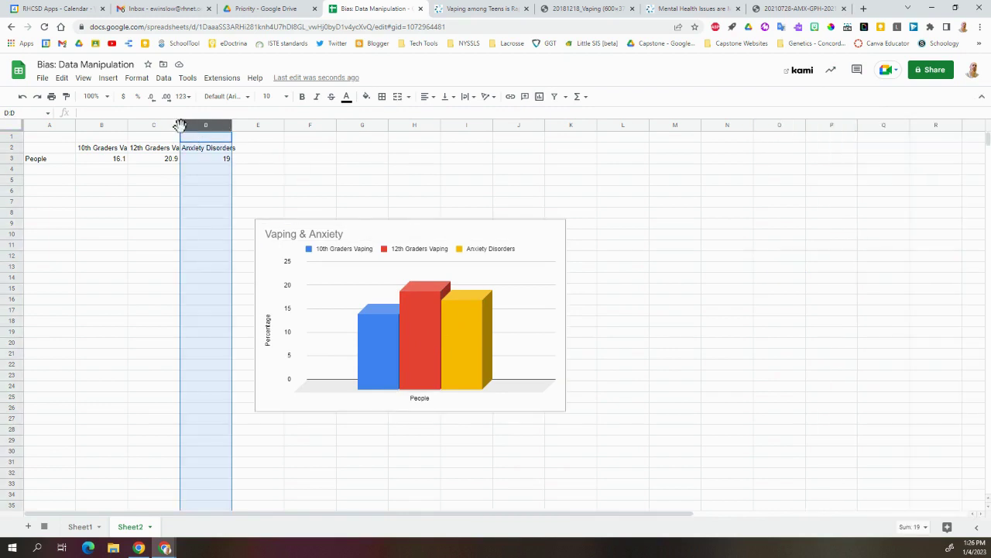
drag(189, 125, 149, 125)
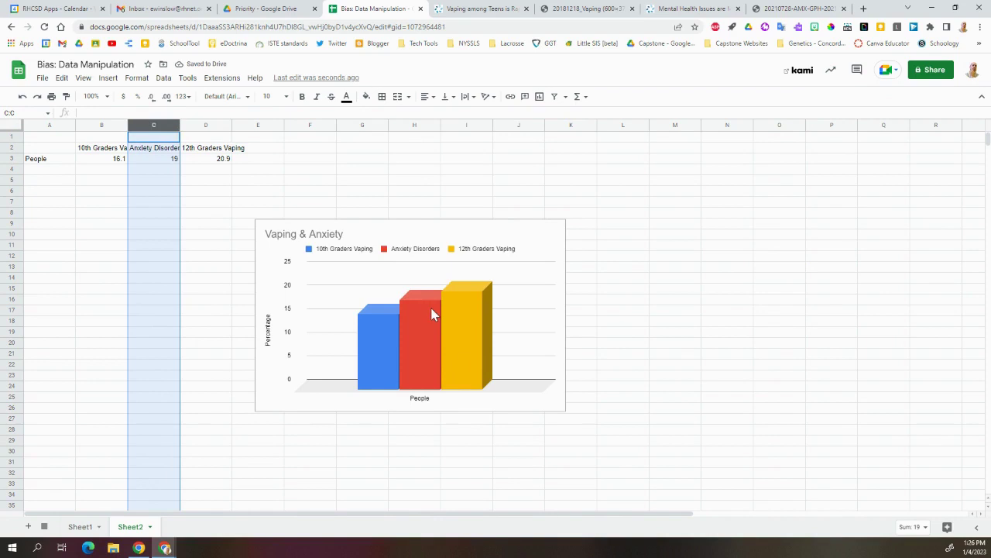
drag(143, 122, 197, 128)
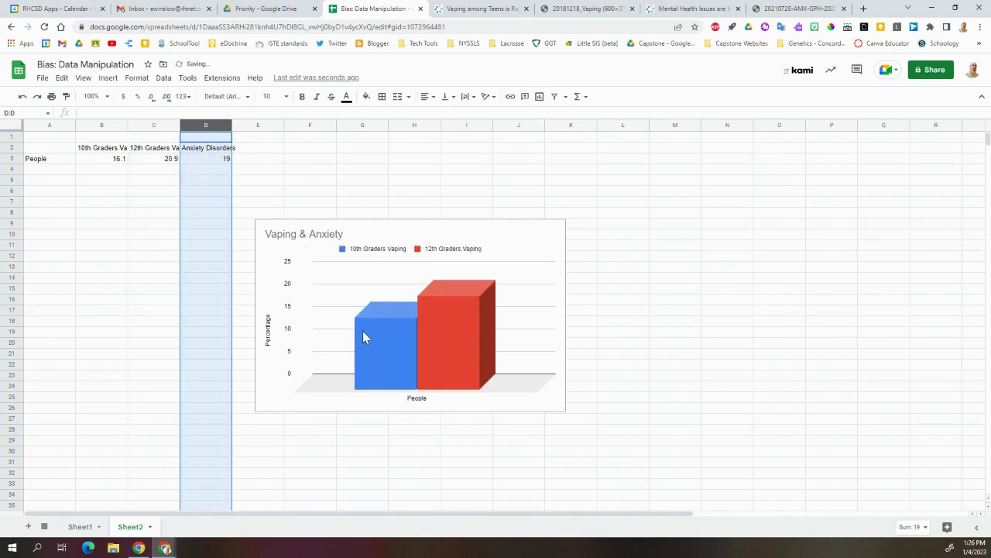
click(22, 97)
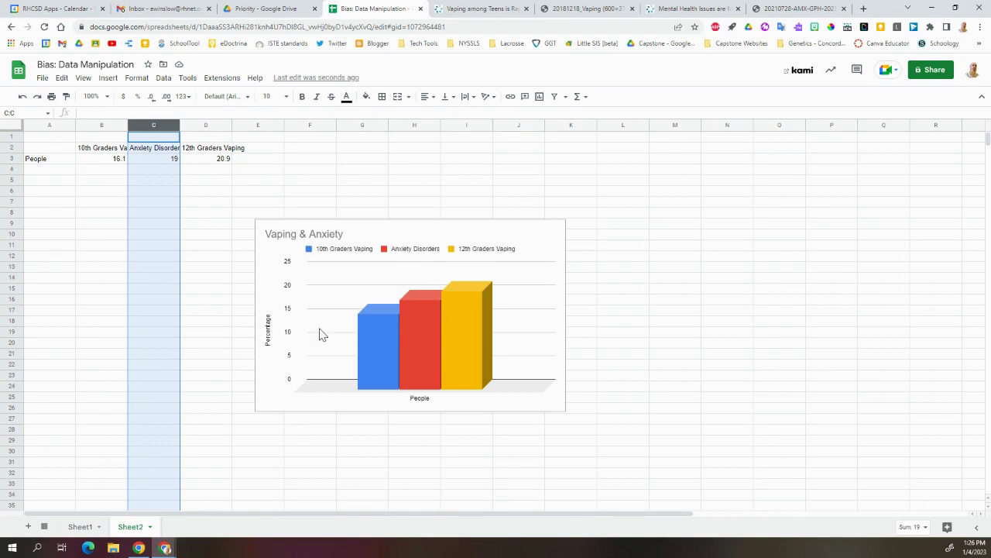
Step: Open the chart editor's Customize settings for the Vaping & Anxiety chart
click(554, 233)
click(558, 228)
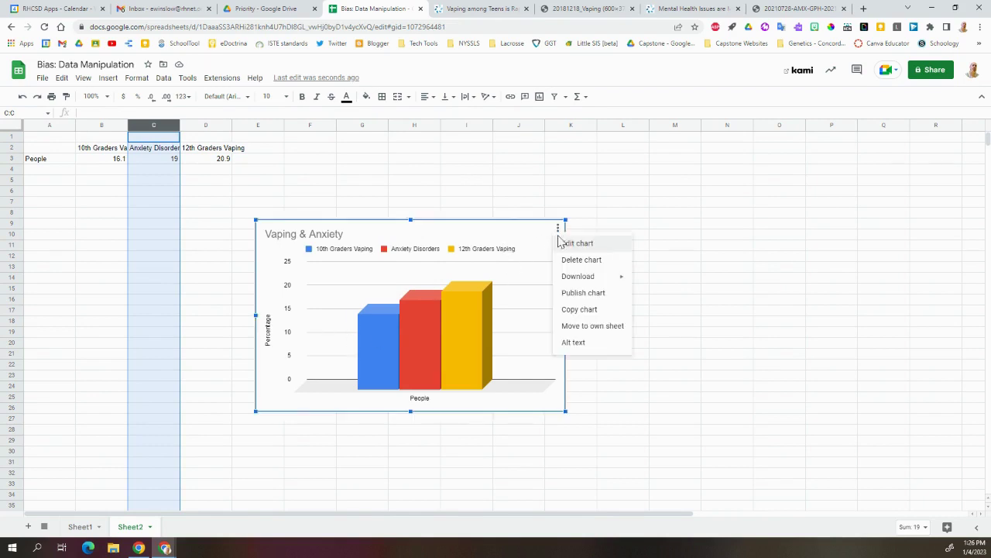
click(569, 243)
click(940, 132)
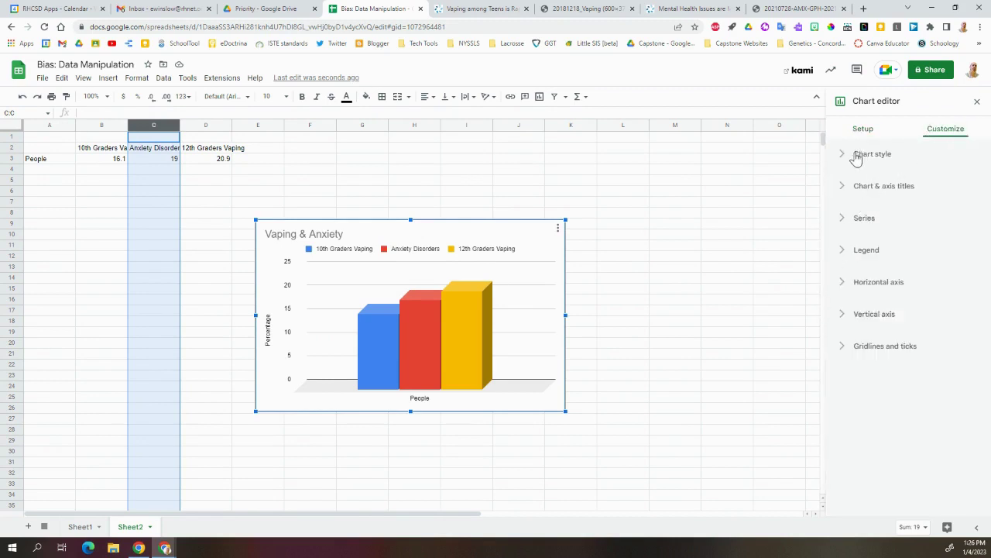
Step: Inspect the Legend and Series settings, then collapse them and select the plot area
click(842, 260)
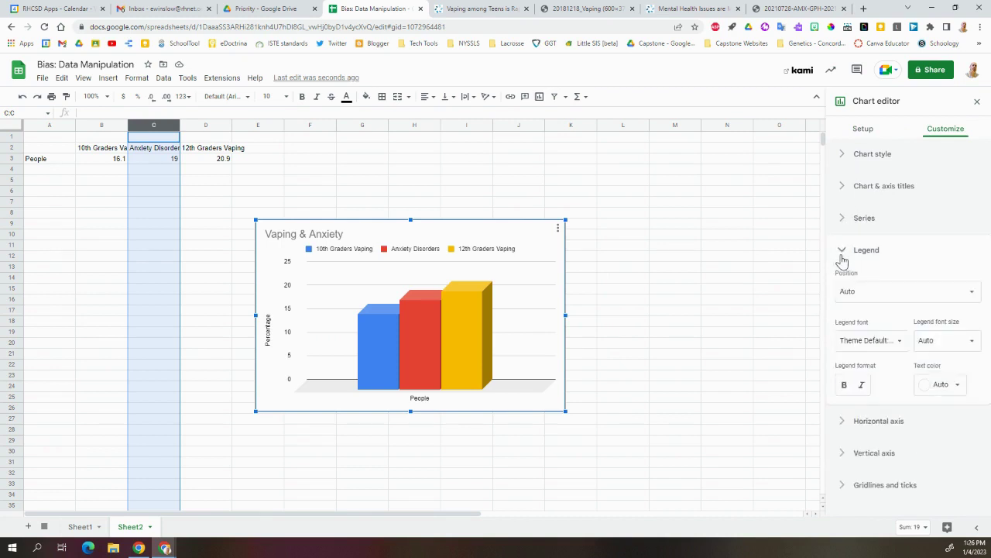
click(859, 218)
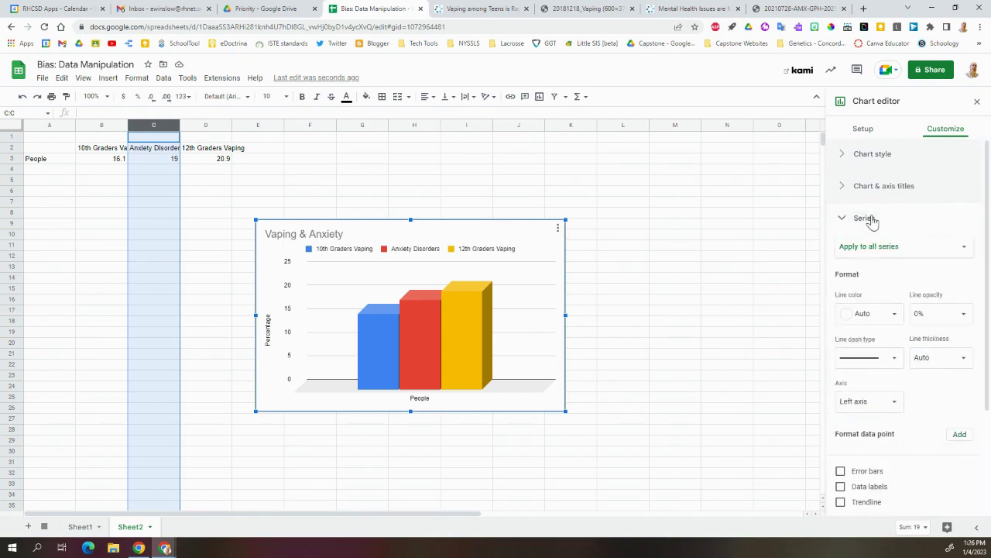
click(895, 250)
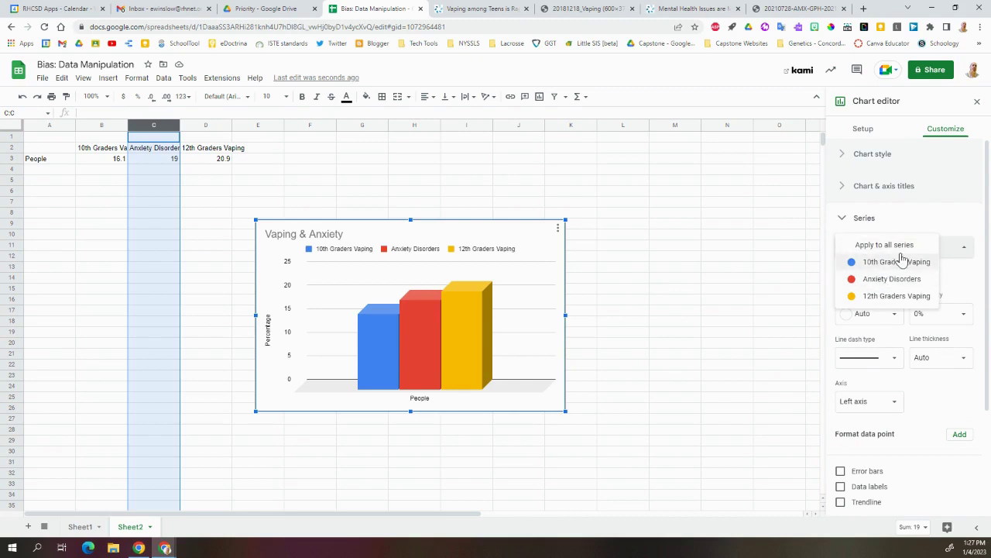
click(903, 223)
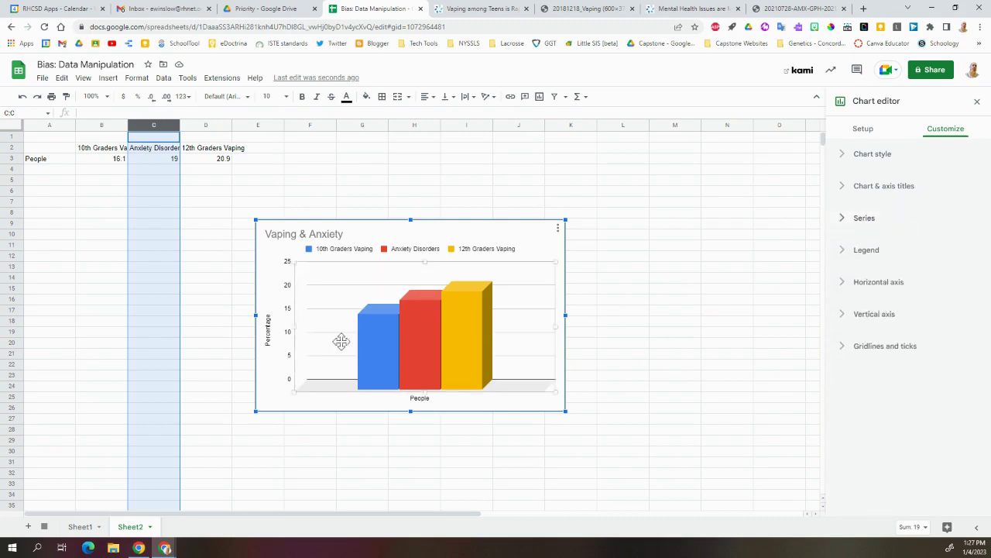
click(301, 357)
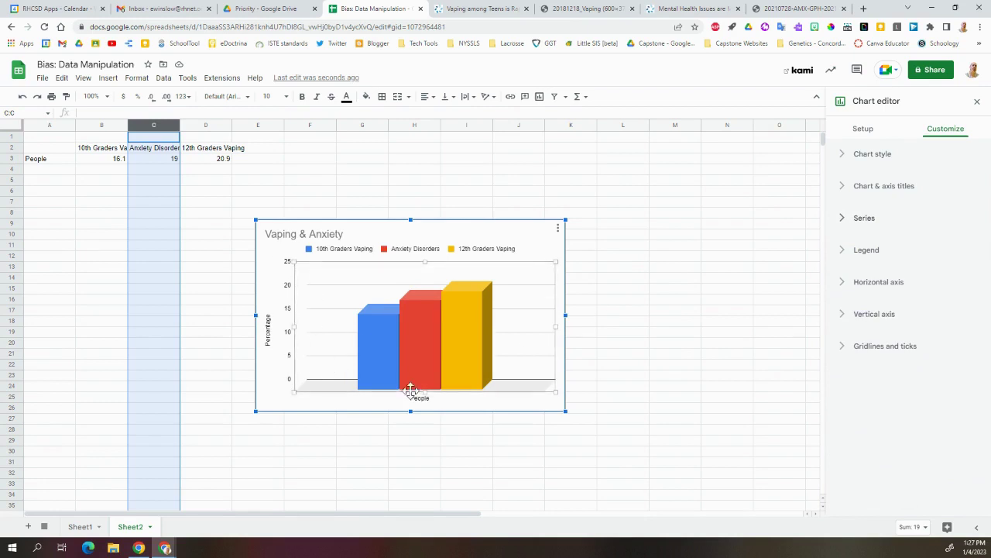